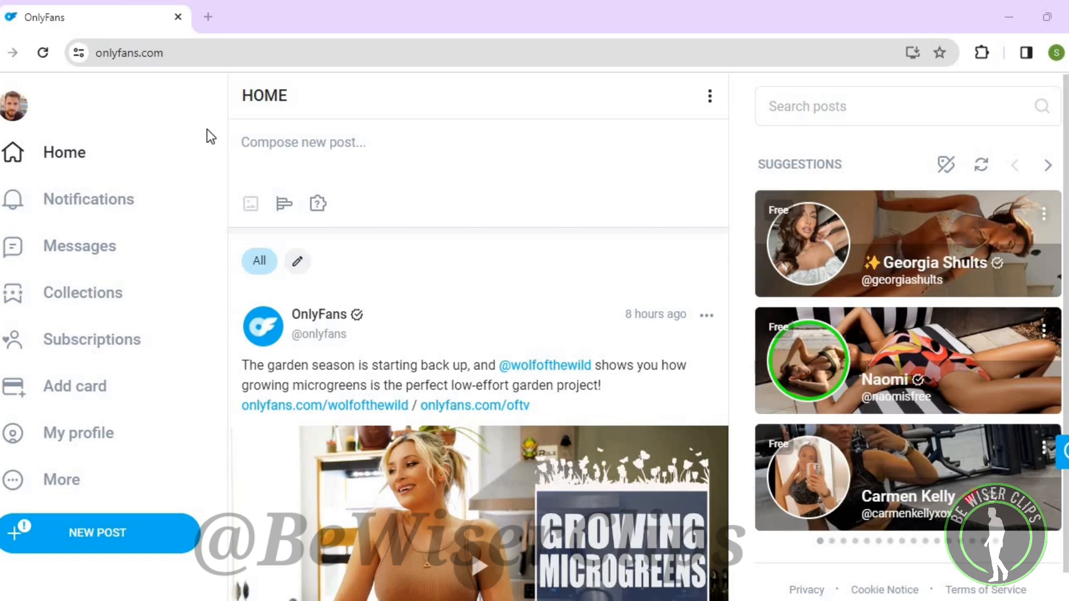
- Hide profile banners on the home timeline via the three-dot More menu
{"action": "left_click", "coordinate": [710, 99]}
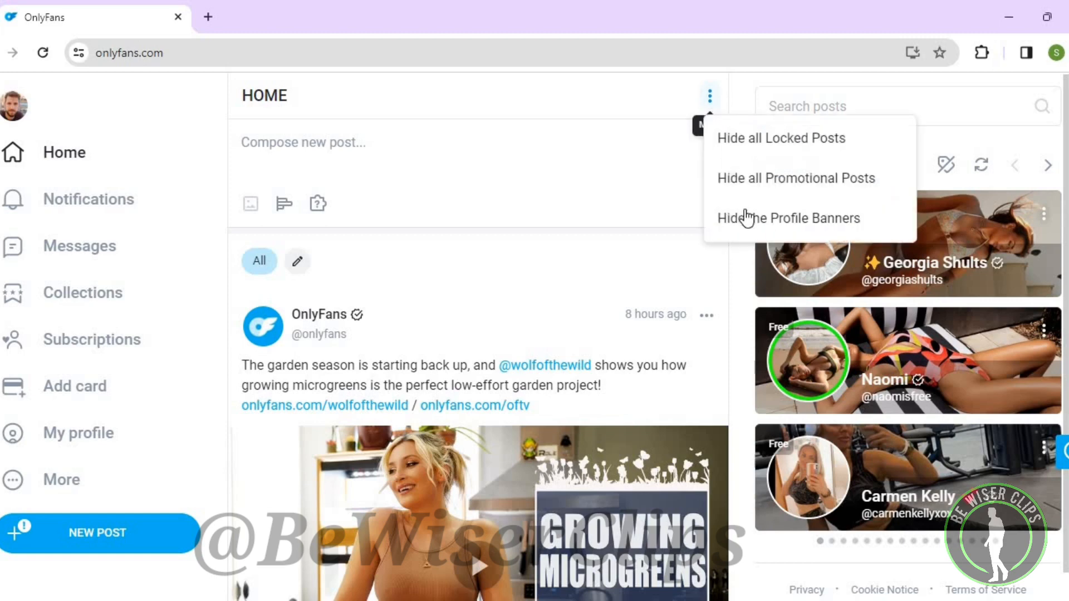
{"action": "left_click", "coordinate": [788, 219]}
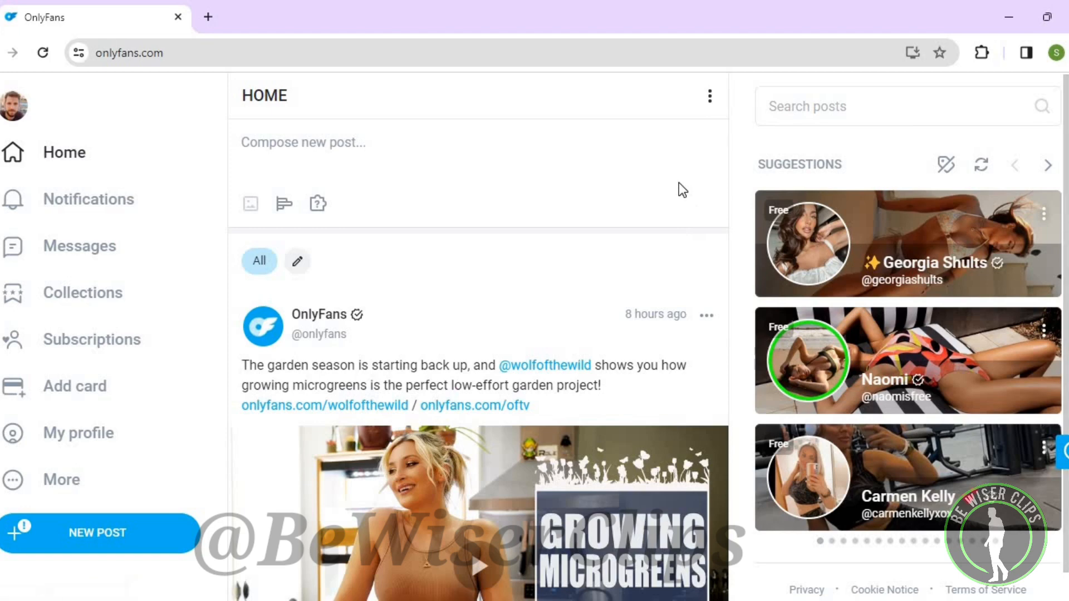